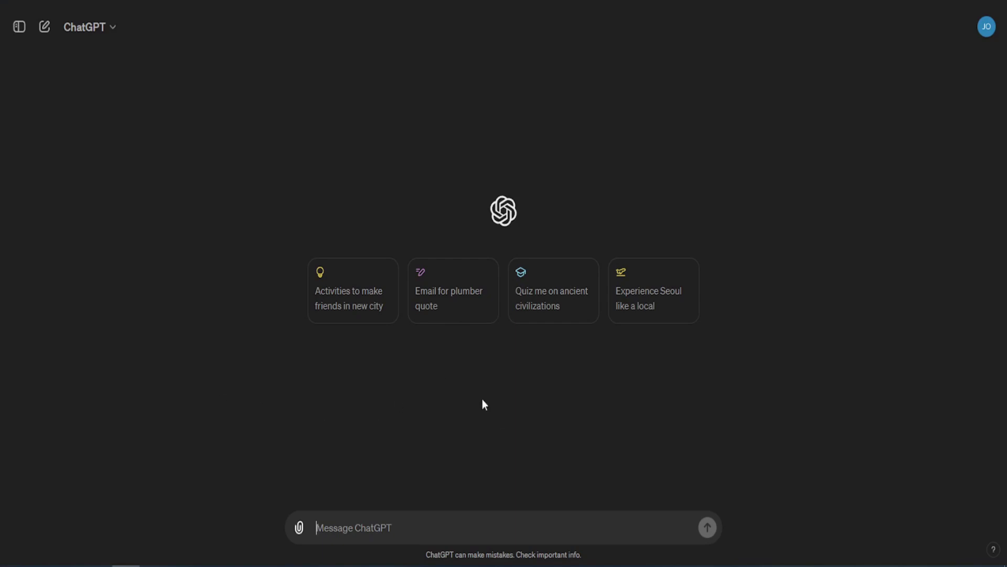
# Step: Paste and send a request for five essay titles about air pollution
pyautogui.write('Please give me 5 essay titles about "air pollution".')
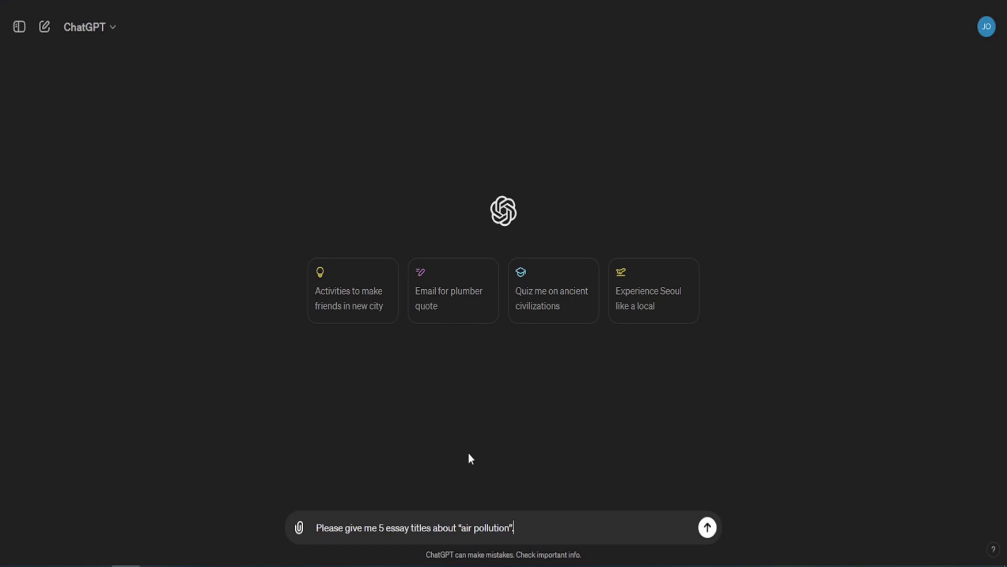
pyautogui.press('Return')
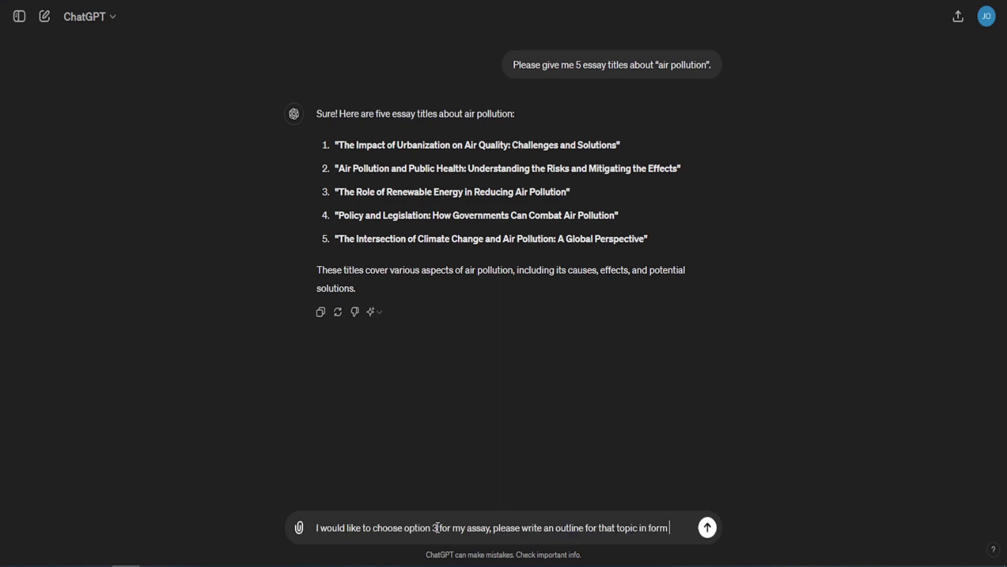
# Step: Ask for a titles-and-subtitles outline of option 3, renewable energy reducing air pollution
pyautogui.write('of titles and')
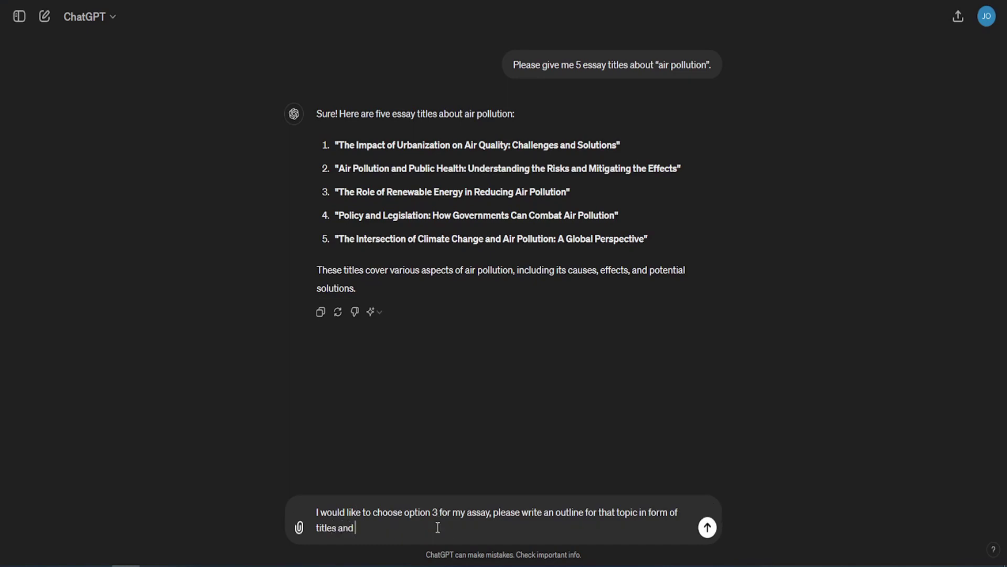
pyautogui.write(' subtitles')
pyautogui.write('.')
pyautogui.press('Return')
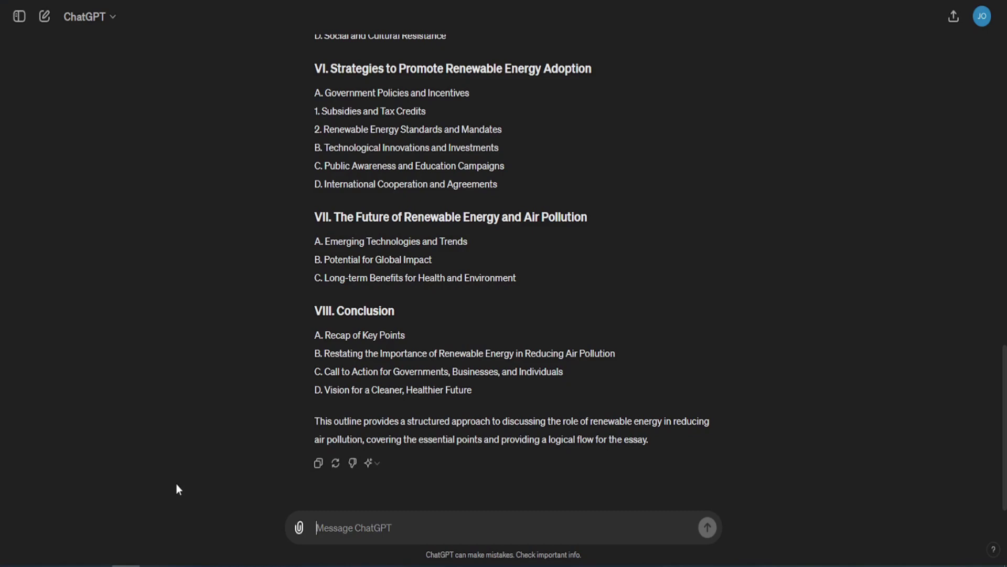
# Step: Ask ChatGPT to renumber the outline's main titles in the a, b, c format
pyautogui.scroll(20, 504, 262)
pyautogui.write('Please change the numbering system of the main titles')
pyautogui.write(' to')
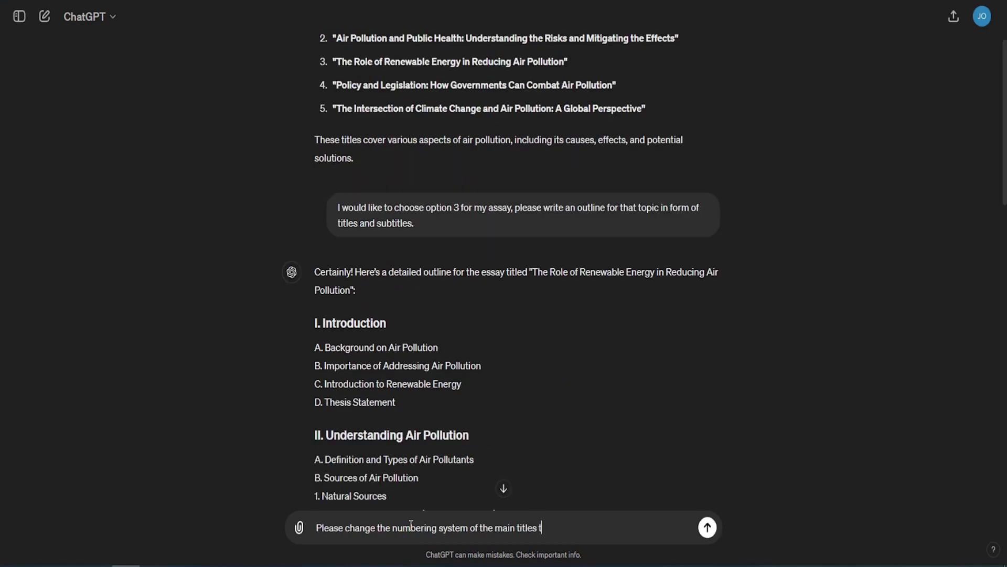
pyautogui.write(' the format: a,b,c')
pyautogui.press('Return')
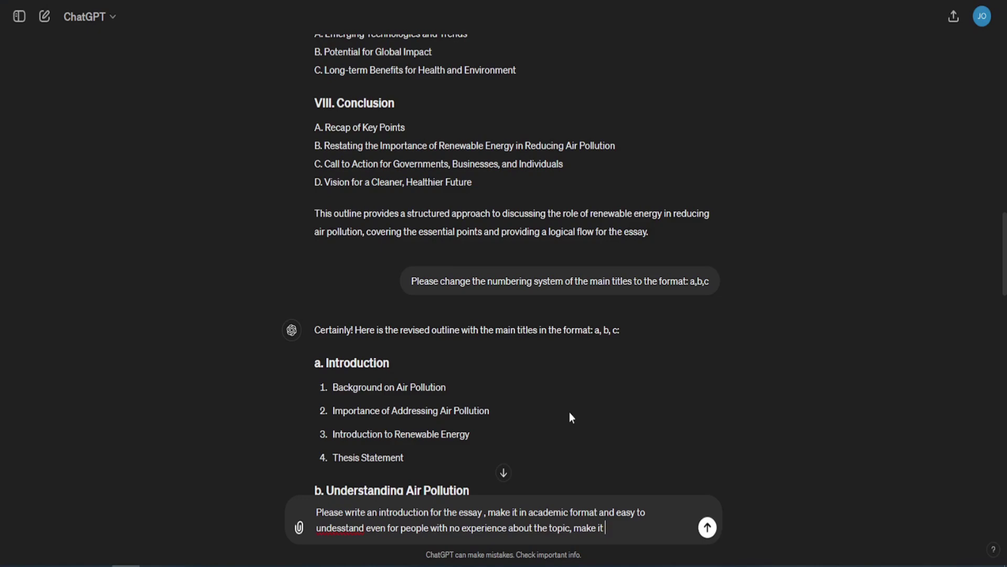
# Step: Finish and send the request for an easy academic introduction of about 50 words
pyautogui.write('about 50 words')
pyautogui.press('Return')
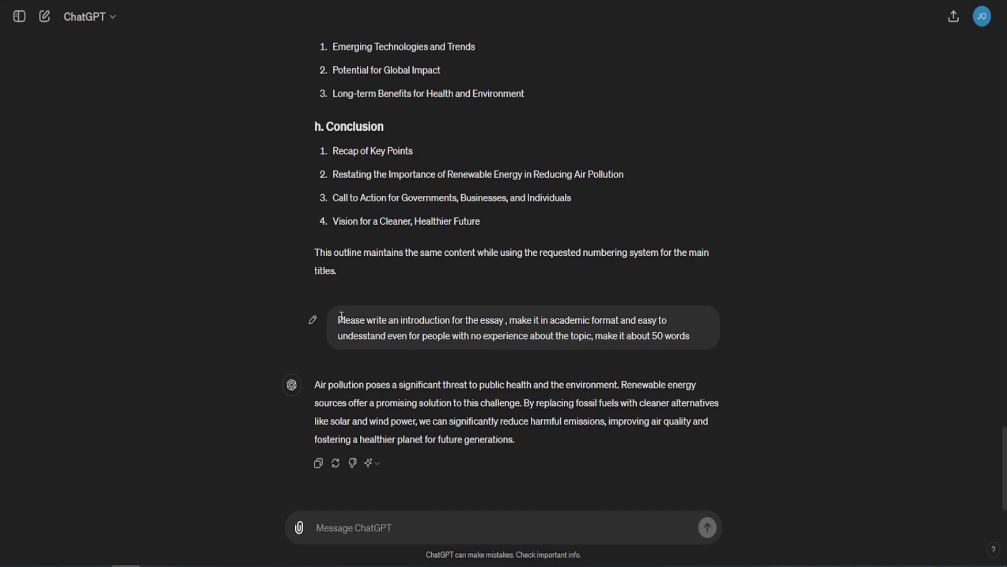
pyautogui.moveTo(338, 320); pyautogui.dragTo(725, 348)
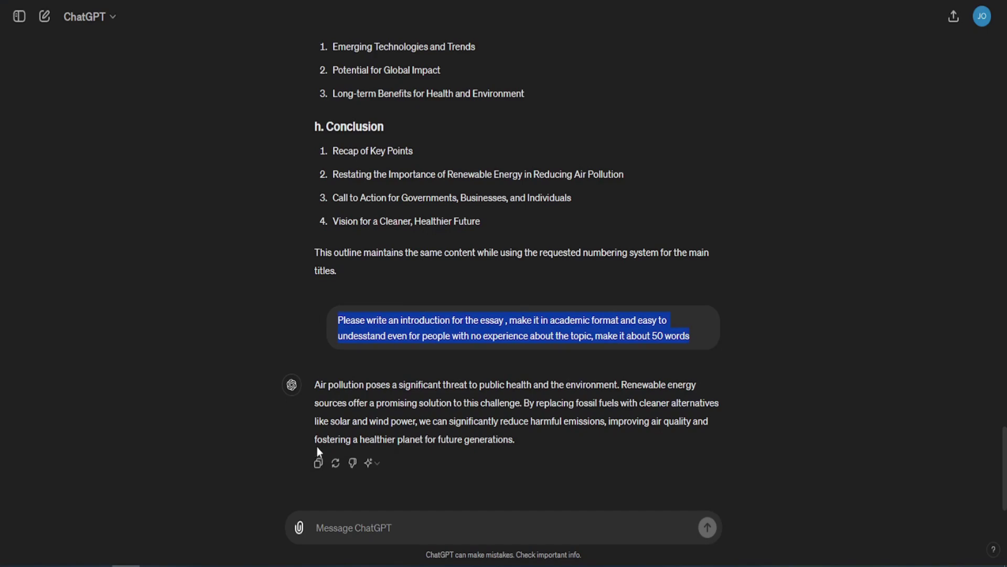
pyautogui.click(507, 516)
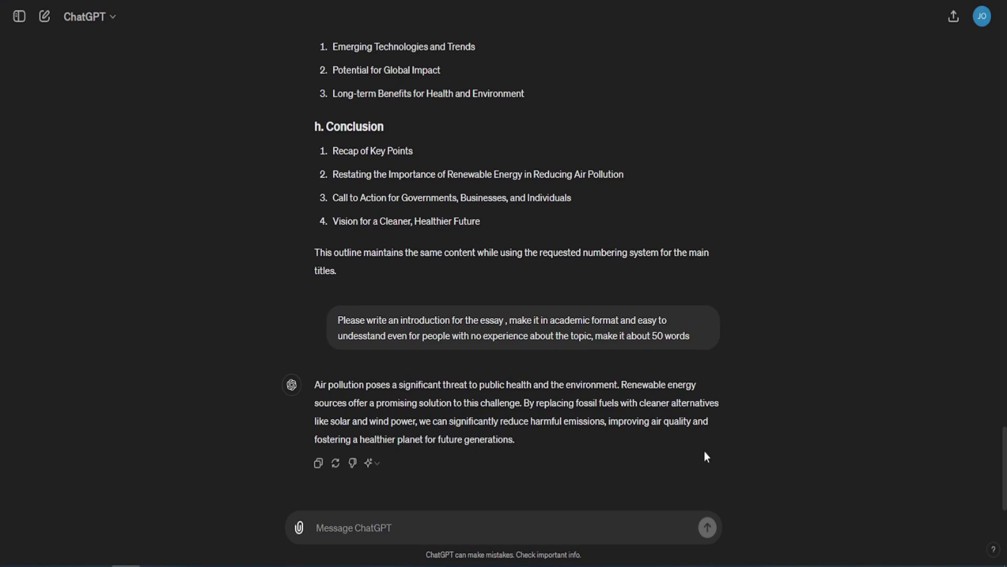
# Step: Send the chapter a prompt, with 'th' corrected to 'the', requesting inline citation and References
pyautogui.write('Please write the contents of the chapter a of the essay in academic style, and easy to understand by even readers with no knowledge about the topic, when using an external reference please add the reference inside the text body as the following format (Author name, Page number), and please use critical thinking when writing, and make it about 150 words long. At the end of the body please add th full sources reference in the form of: Last name of the author, first name of the author, the book title')
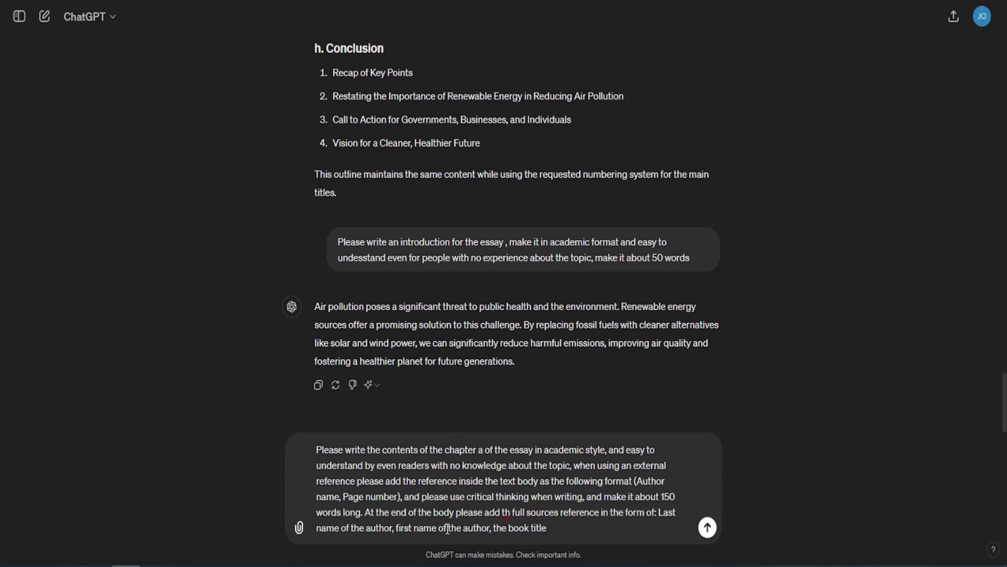
pyautogui.click(510, 513)
pyautogui.write('e')
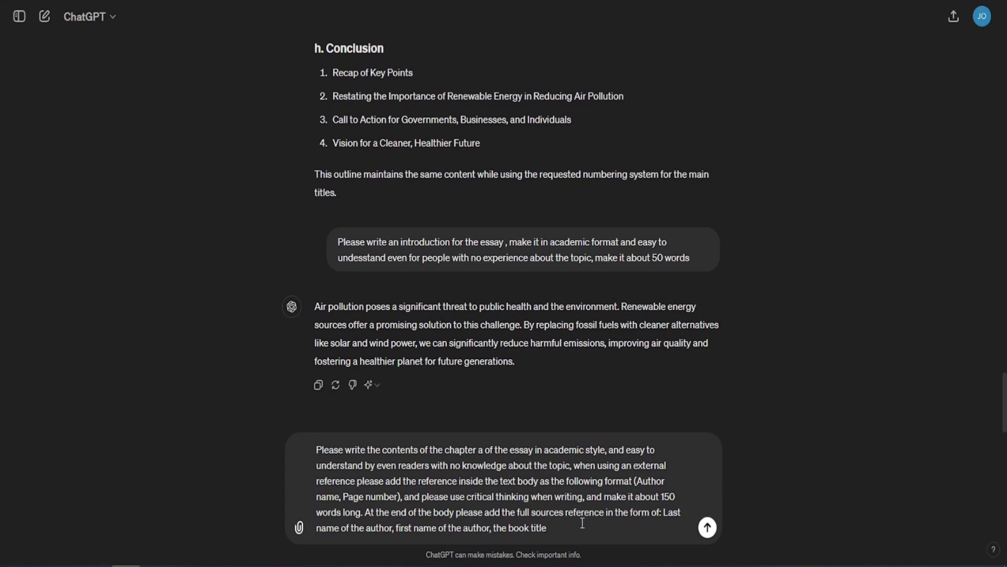
pyautogui.write('.')
pyautogui.press('Return')
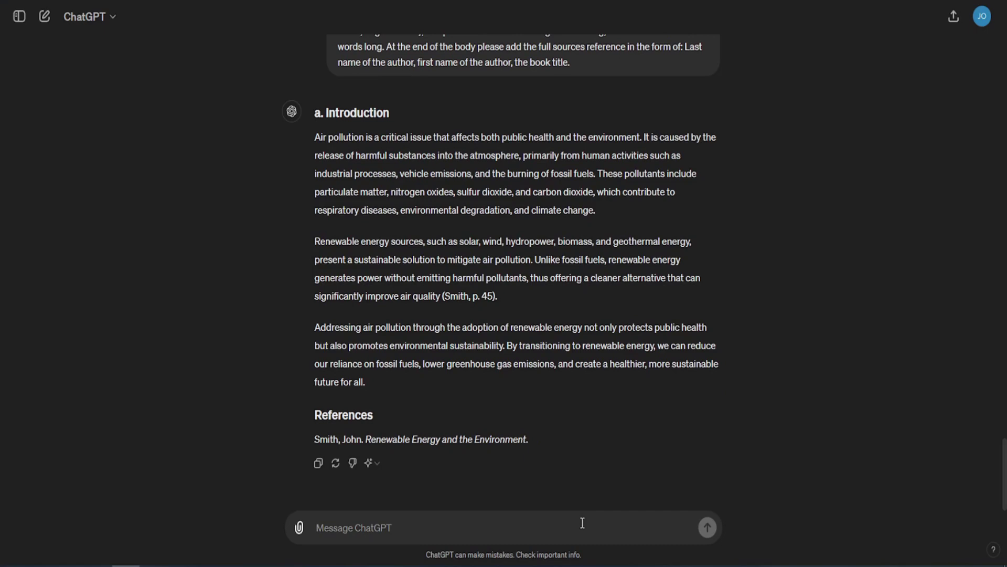
# Step: Ask for chapter a with inline citations without 'p.', like (Smith, 45)
pyautogui.write('please remove the letter p. from the inline referencing')
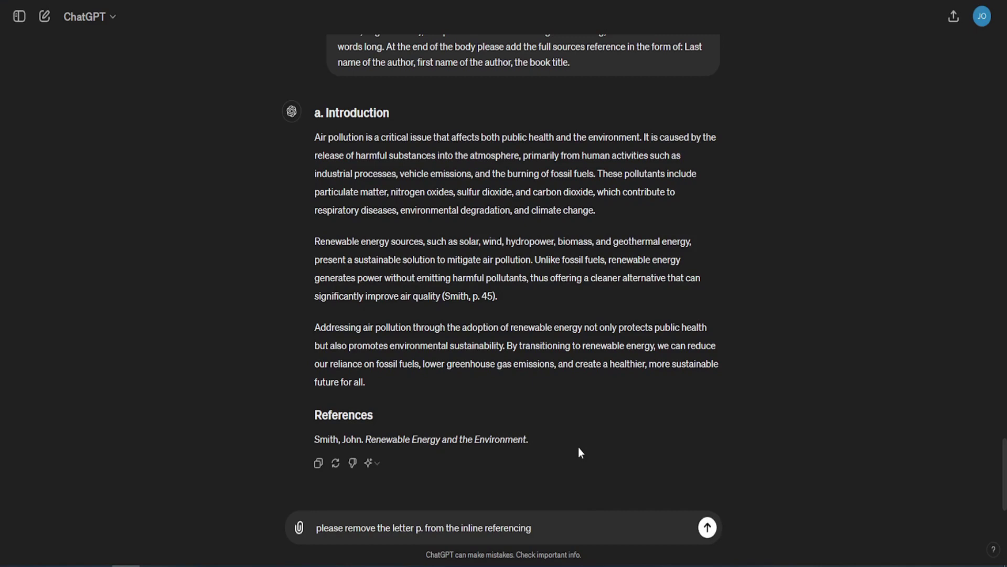
pyautogui.press('Return')
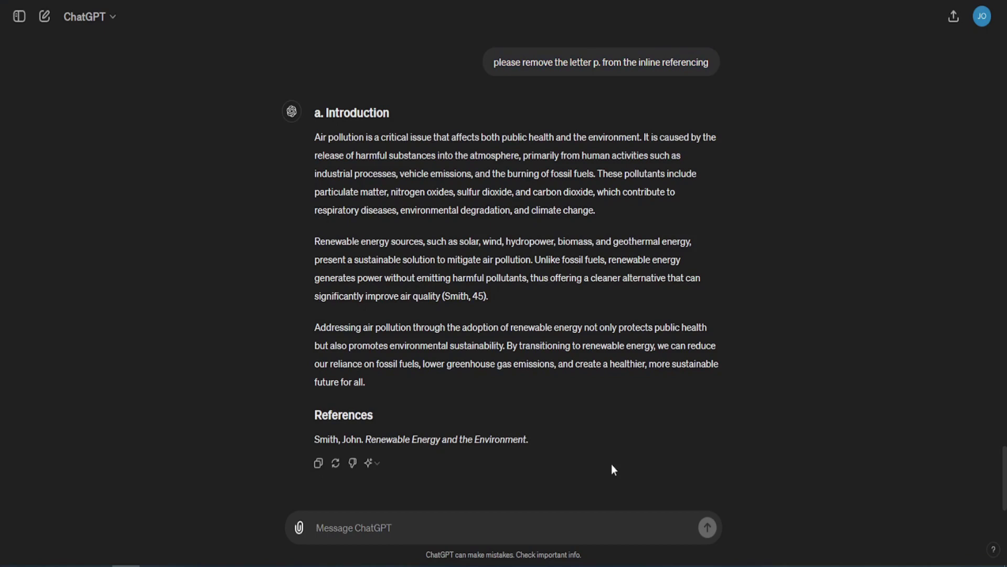
# Step: Paste and send the prompt for an easy academic conclusion of about 50 words
pyautogui.write('Please write a conclusion for the essay topic, make it in academic format and easy to understand even for people with no experience about the topic, make it about 50 words.')
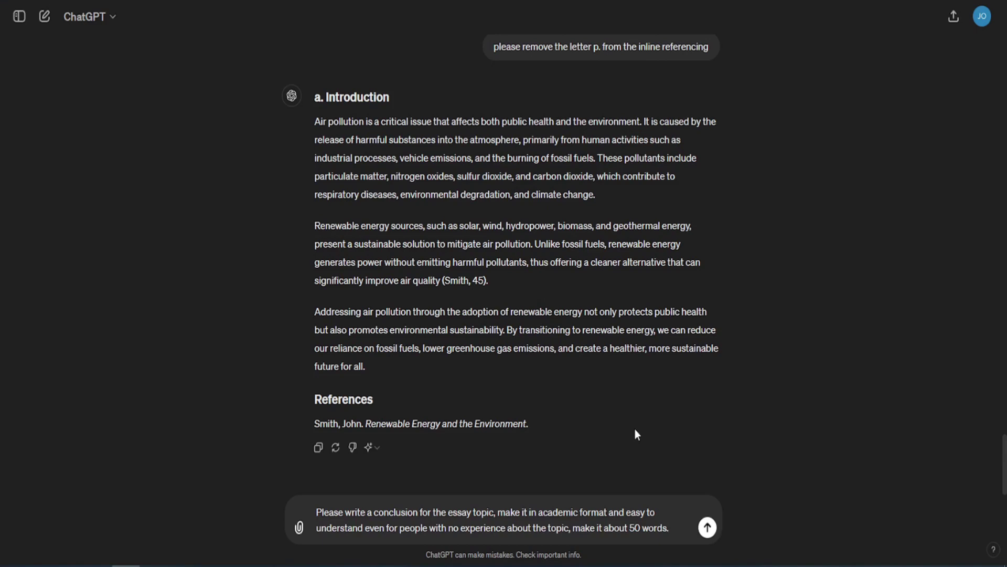
pyautogui.press('Return')
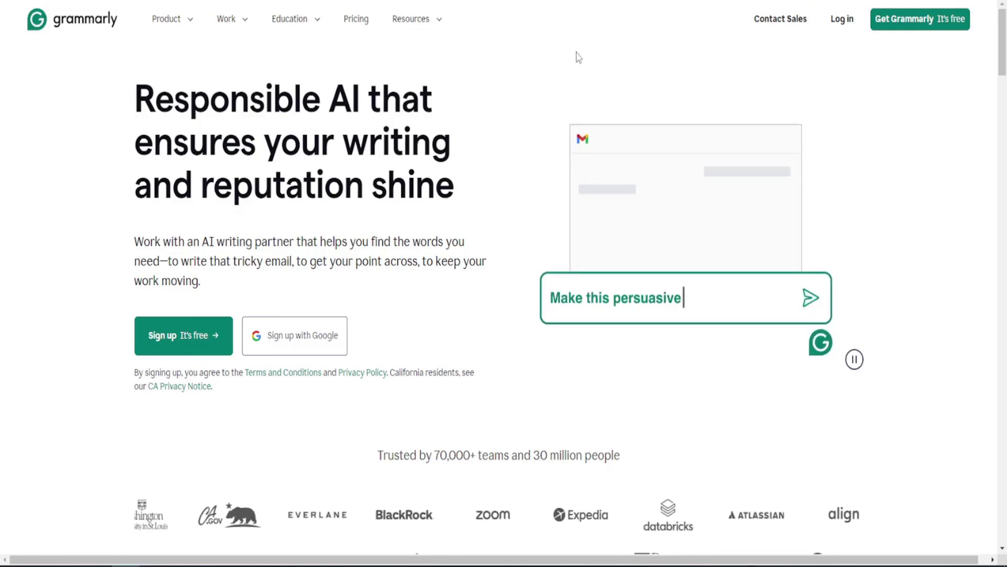
# Step: Scroll the Grammarly homepage down and back up
pyautogui.scroll(-3, 568, 50)
pyautogui.scroll(3, 568, 51)
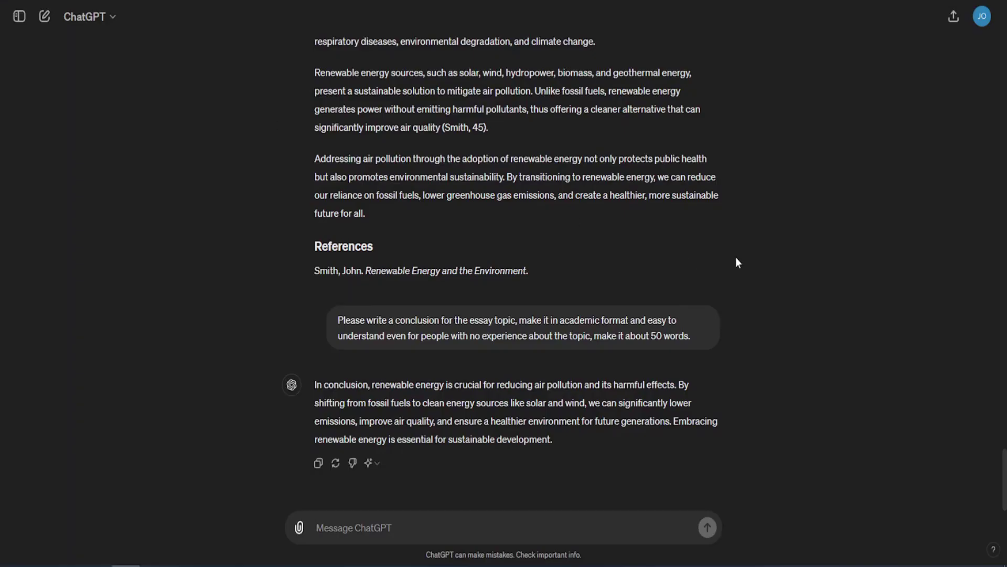
pyautogui.scroll(3, 736, 258)
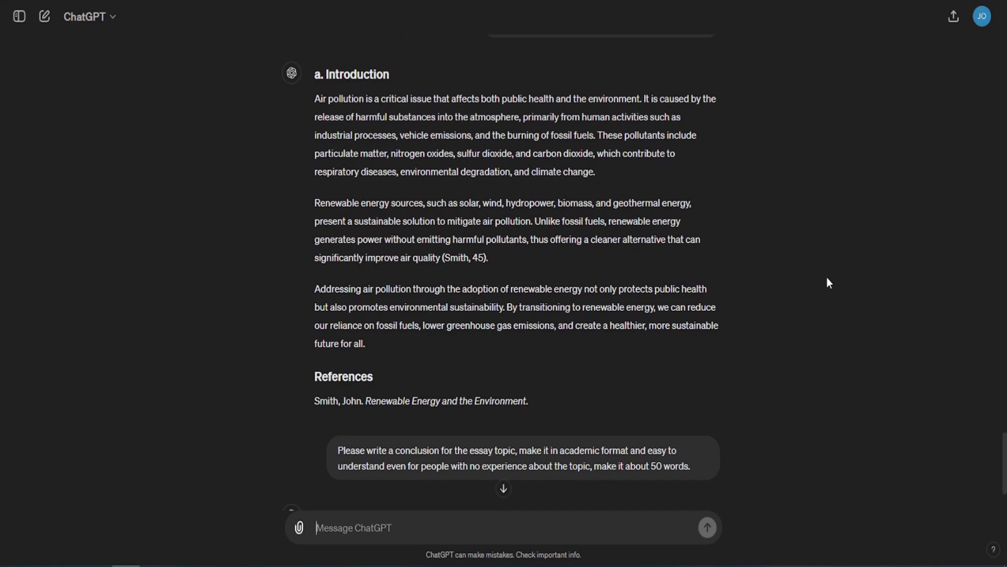
pyautogui.scroll(3, 827, 277)
pyautogui.scroll(4, 826, 282)
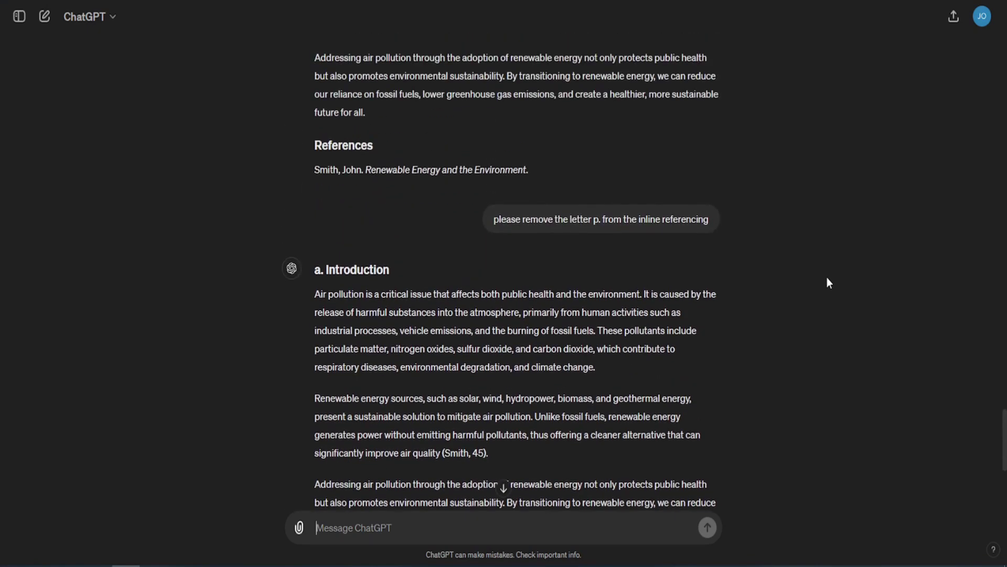
pyautogui.scroll(1, 828, 282)
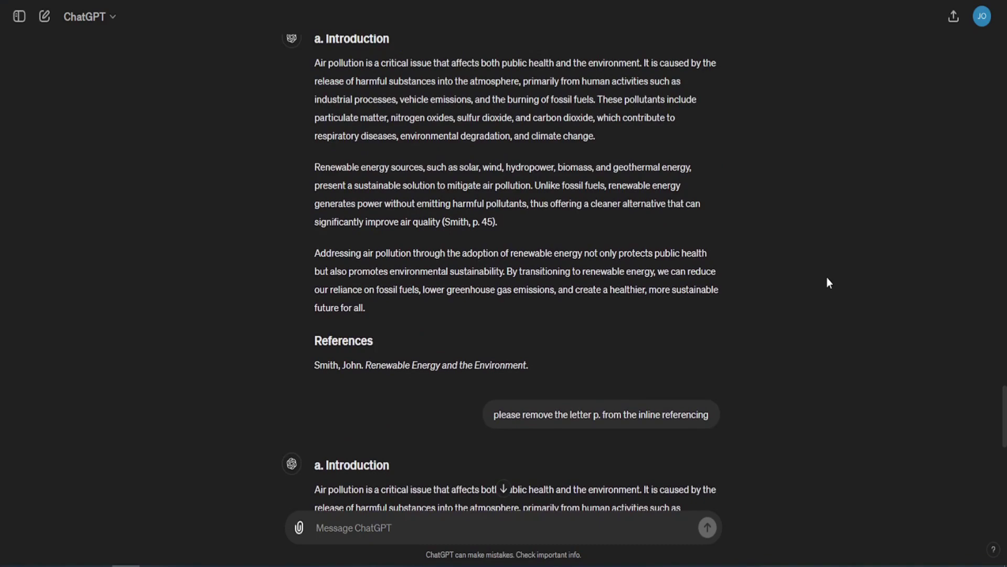
pyautogui.scroll(1, 828, 282)
pyautogui.scroll(1, 827, 282)
pyautogui.scroll(-8, 827, 282)
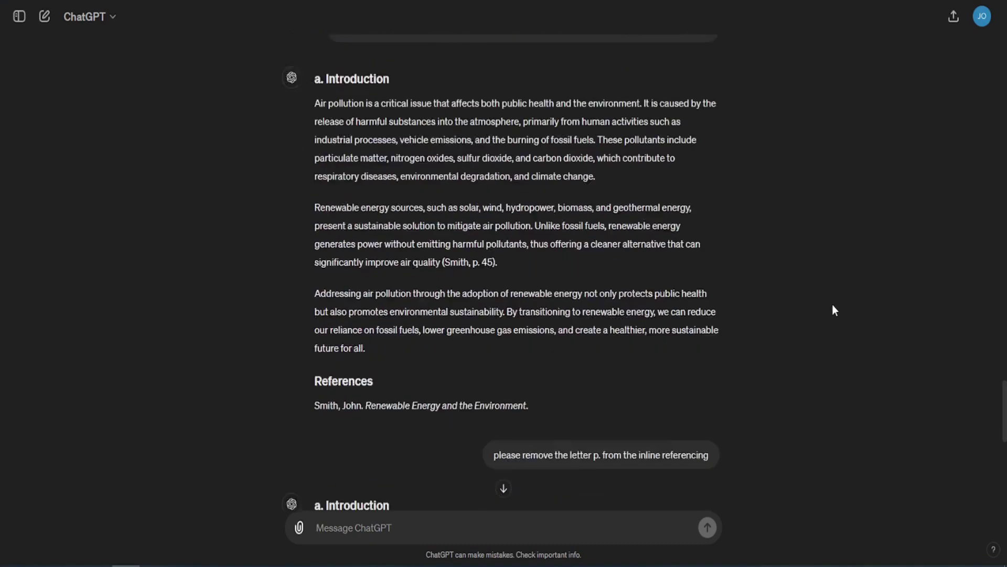
pyautogui.scroll(-3, 829, 315)
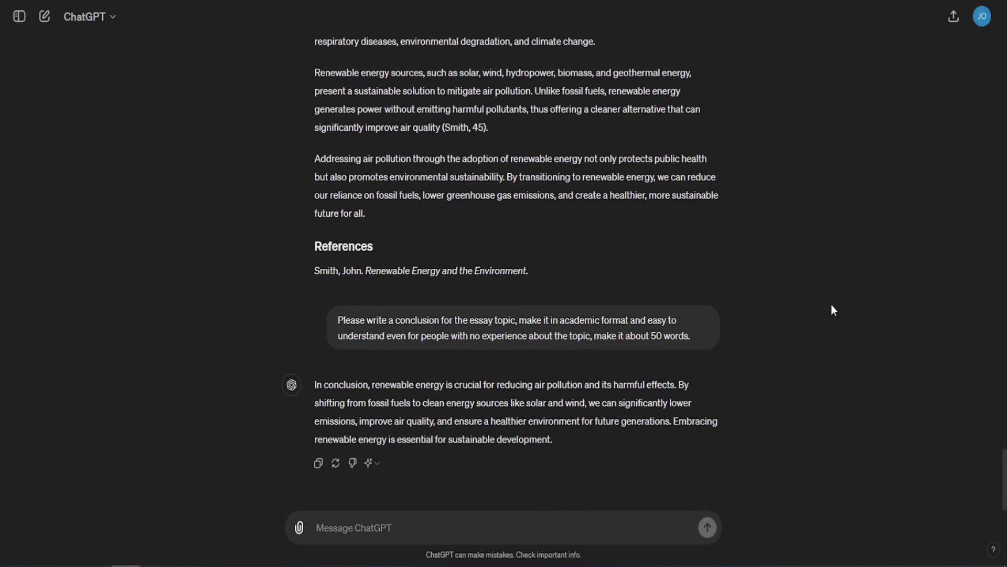
pyautogui.scroll(1, 833, 310)
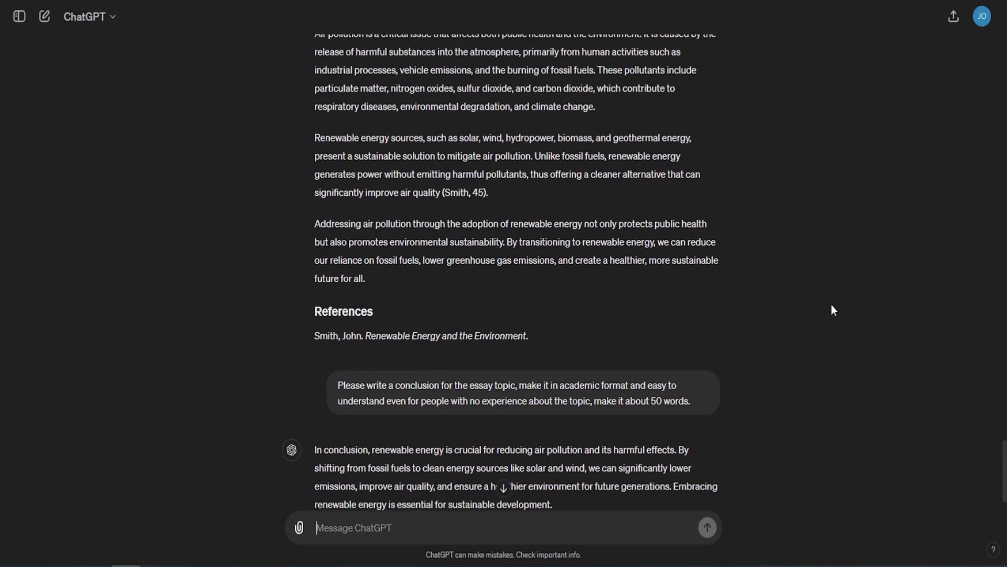
pyautogui.scroll(3, 834, 310)
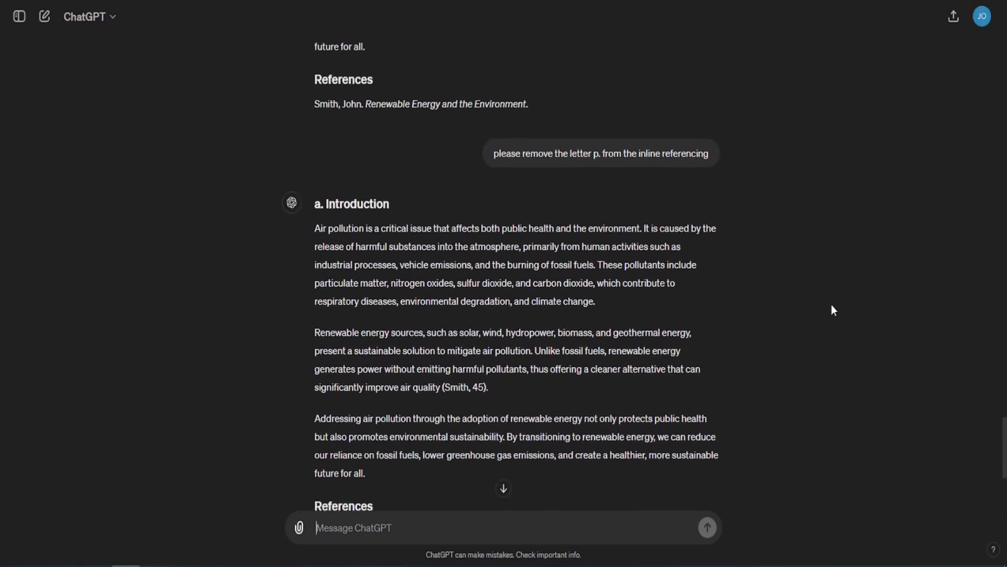
pyautogui.scroll(-2, 834, 311)
pyautogui.scroll(-1, 832, 306)
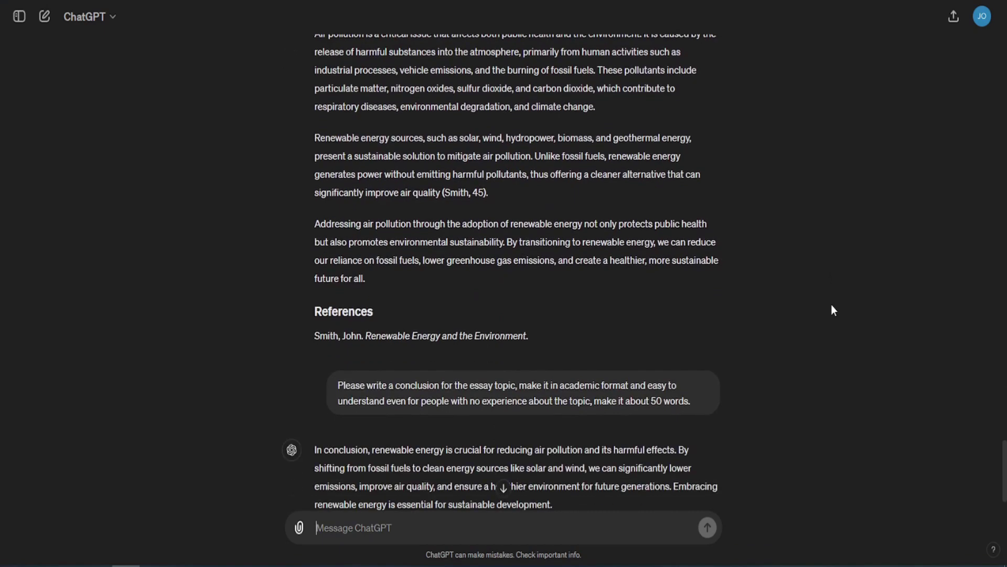
pyautogui.scroll(-1, 834, 310)
pyautogui.scroll(1, 834, 310)
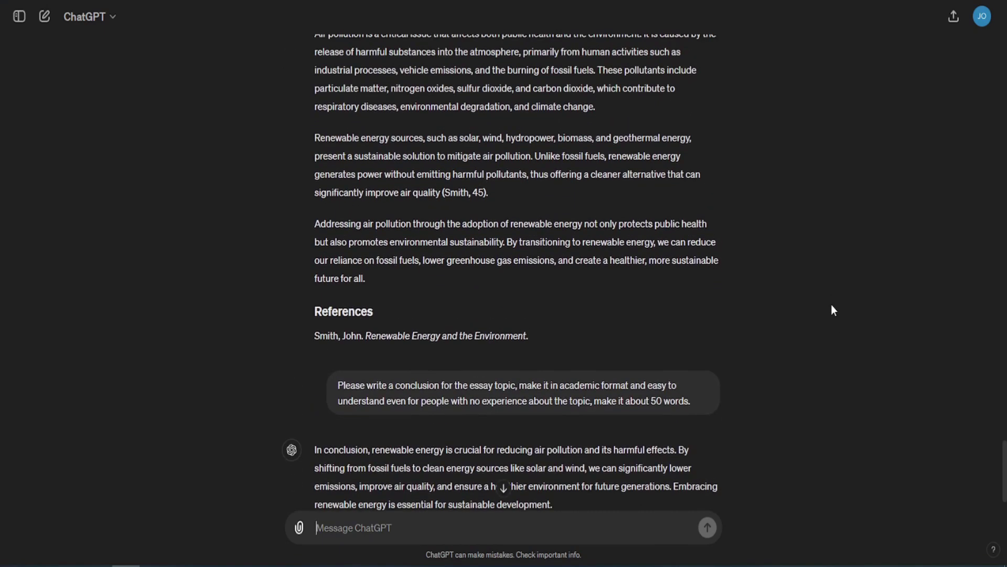